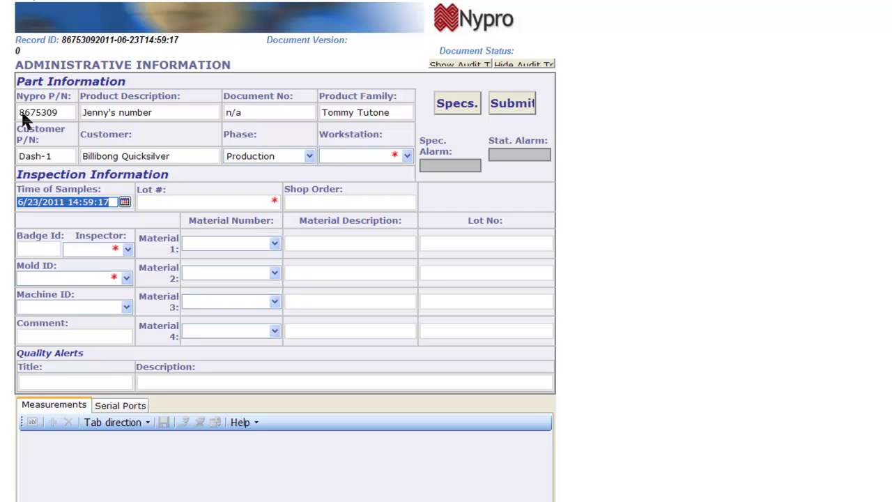
Set the record's workstation to Quality Laboratory
{"action": "left_click", "coordinate": [465, 112]}
{"action": "left_click", "coordinate": [409, 157]}
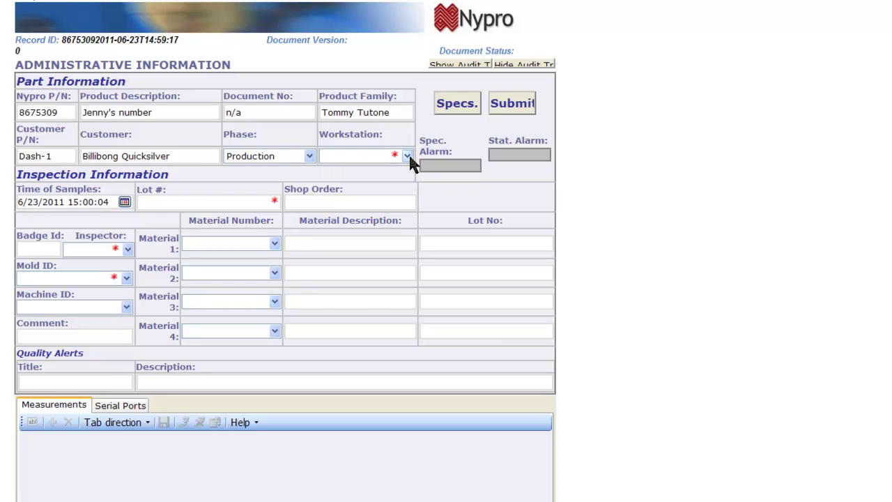
{"action": "left_click", "coordinate": [408, 156]}
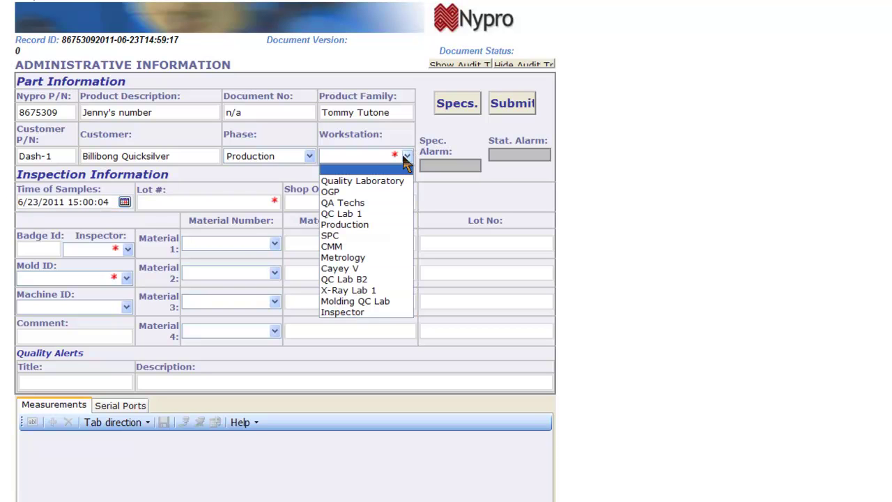
{"action": "left_click", "coordinate": [351, 184]}
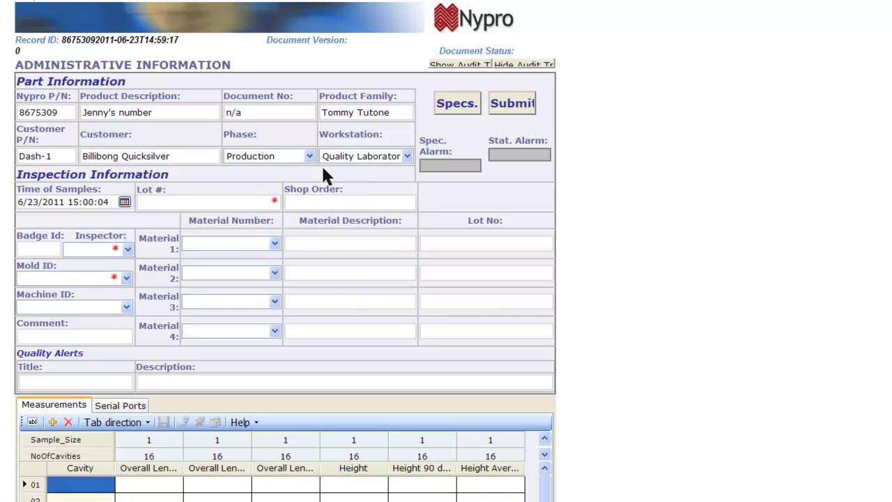
Enter SCREENCAST 23 as the lot number in the inspection information
{"action": "left_click", "coordinate": [254, 201]}
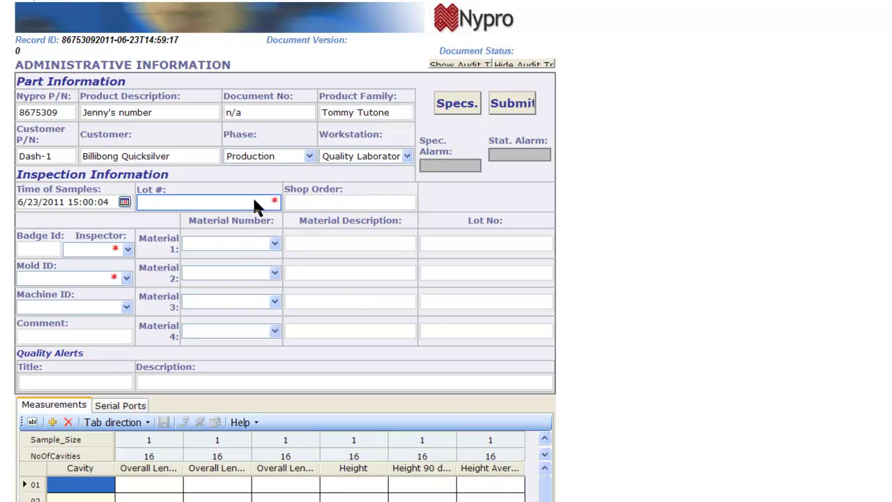
{"action": "type", "text": "screencast"}
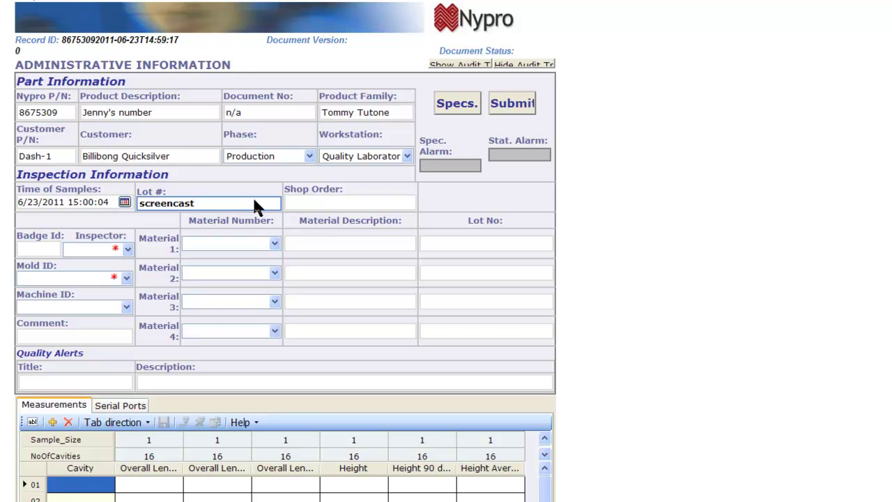
{"action": "type", "text": " 23"}
{"action": "key", "text": "Tab"}
Choose the second Predisys test entry as the inspector and 987654 as the mold ID
{"action": "left_click", "coordinate": [127, 249]}
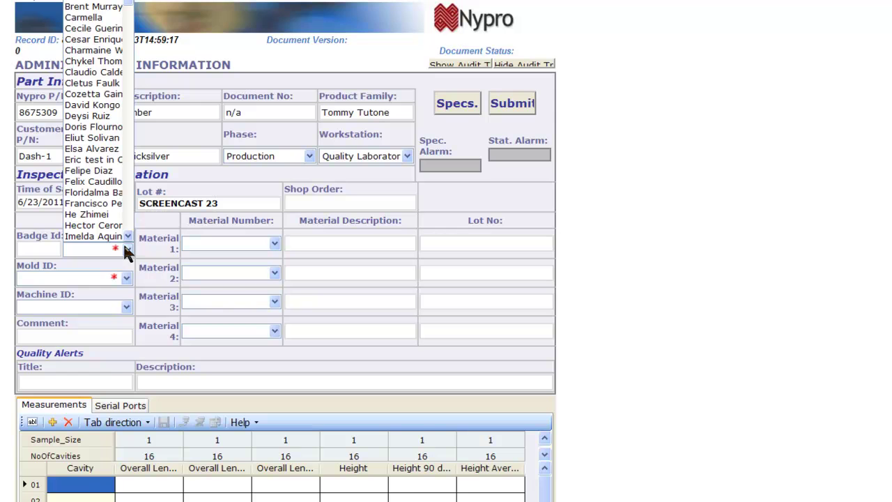
{"action": "left_click", "coordinate": [128, 237]}
{"action": "left_click_drag", "start_coordinate": [128, 237], "coordinate": [129, 237]}
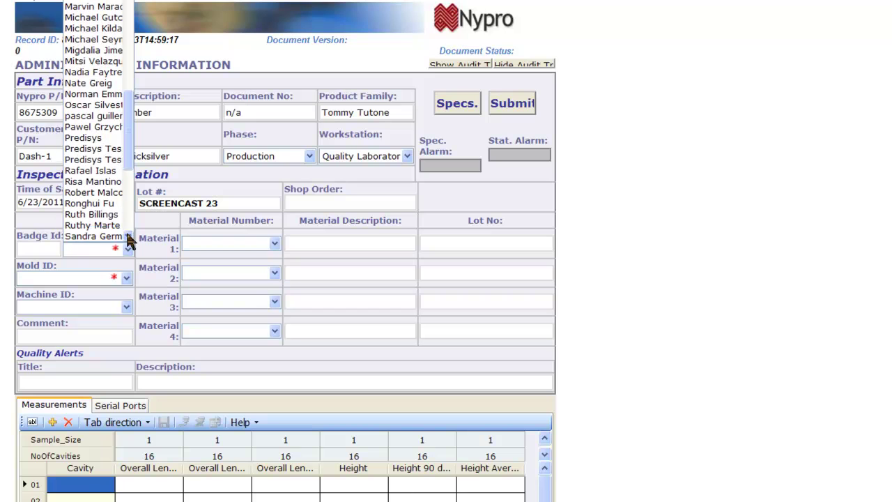
{"action": "left_click", "coordinate": [117, 150]}
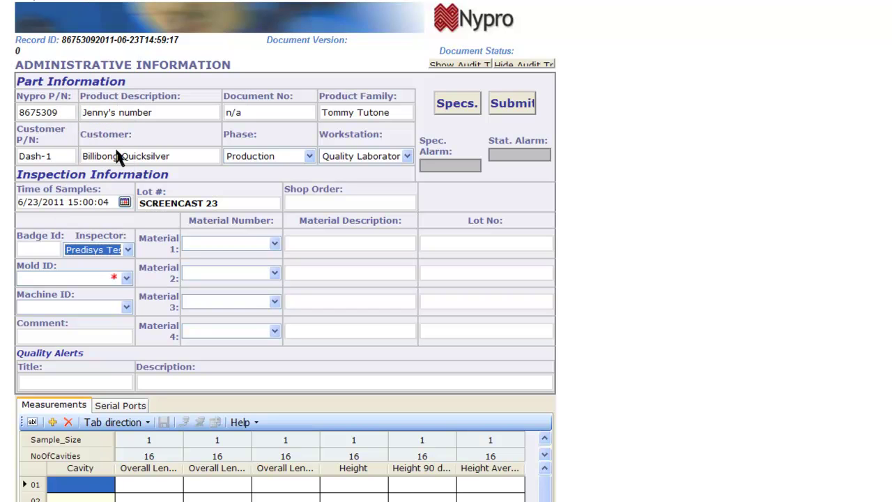
{"action": "left_click", "coordinate": [127, 278]}
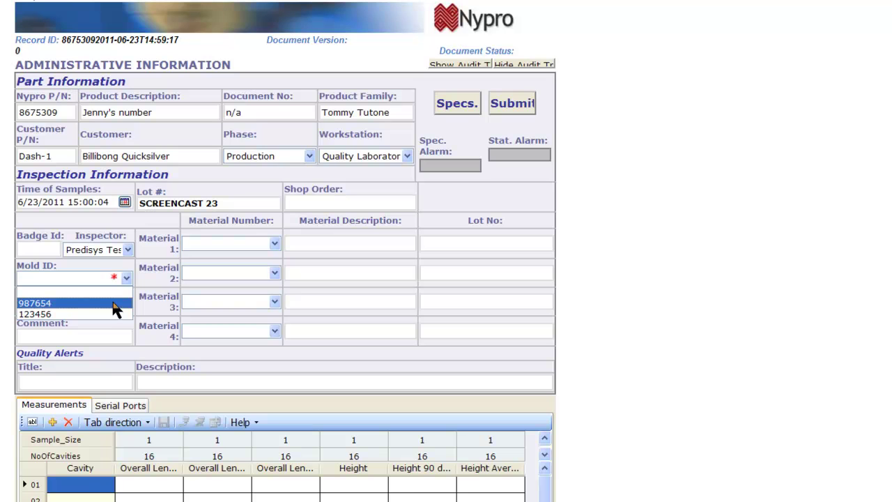
{"action": "left_click", "coordinate": [116, 304]}
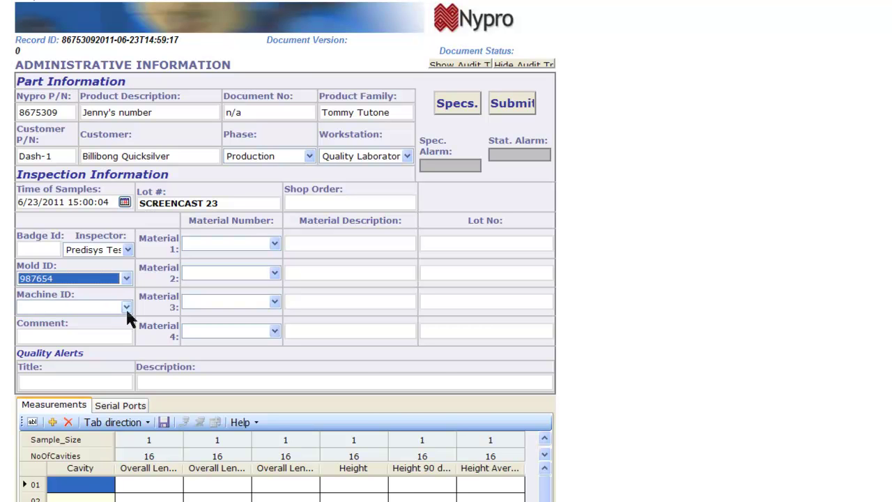
Number the Cavity column of the measurements grid sequentially, starting from 1
{"action": "scroll", "coordinate": [634, 338], "scroll_direction": "down", "scroll_amount": 5}
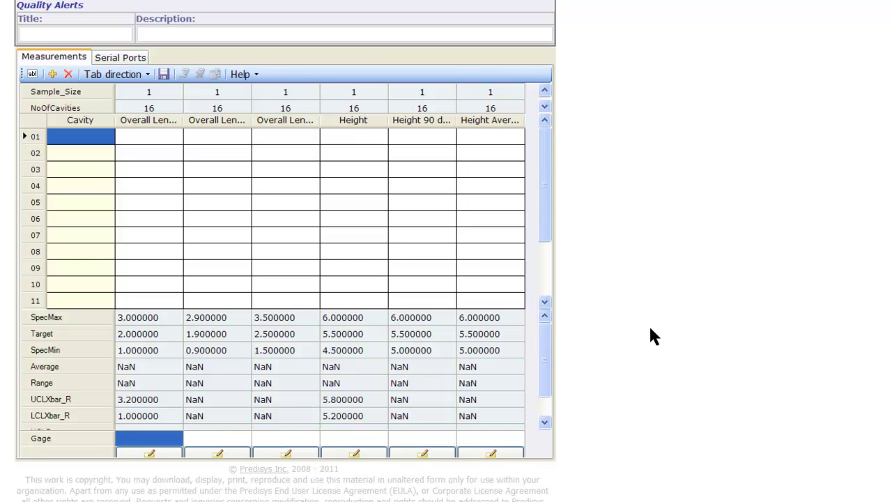
{"action": "left_click", "coordinate": [54, 139]}
{"action": "type", "text": "1"}
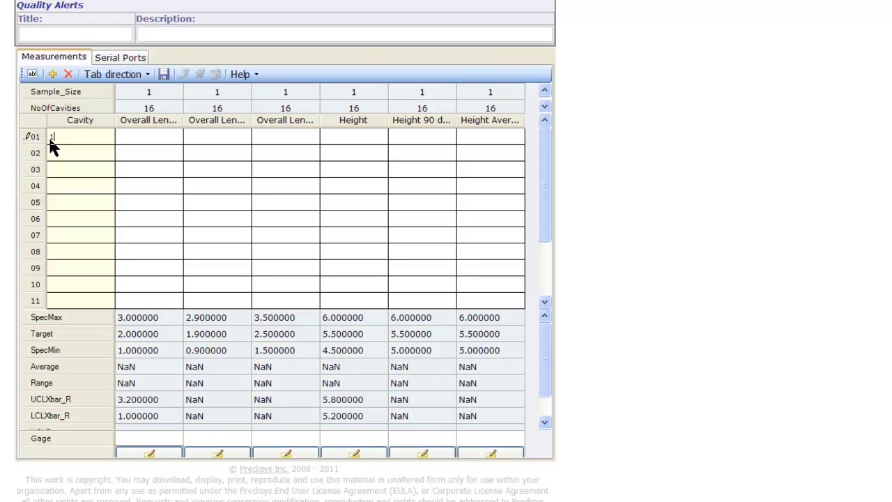
{"action": "left_click", "coordinate": [31, 74]}
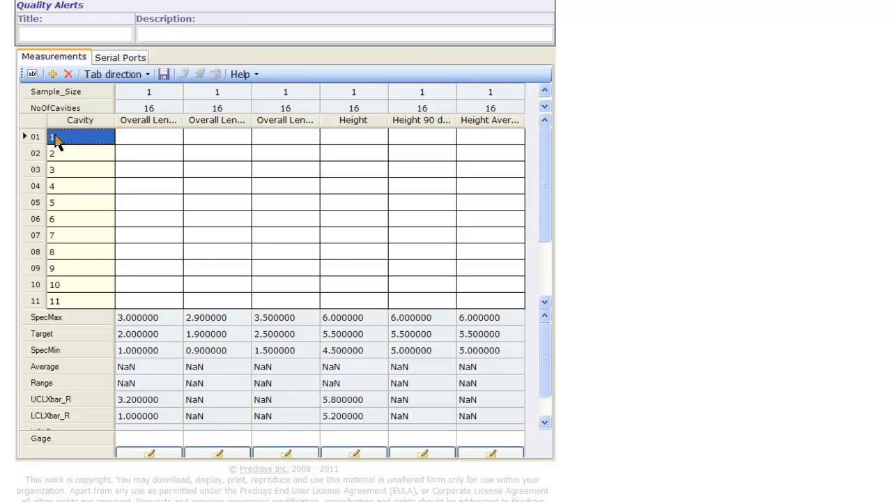
Relabel the Cavity column with sequential letters, starting from A
{"action": "left_click", "coordinate": [56, 138]}
{"action": "type", "text": "a"}
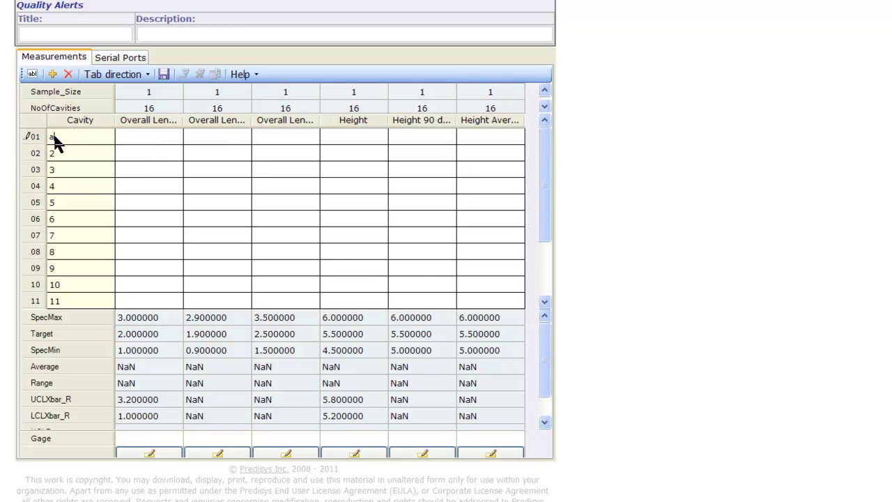
{"action": "left_click", "coordinate": [31, 74]}
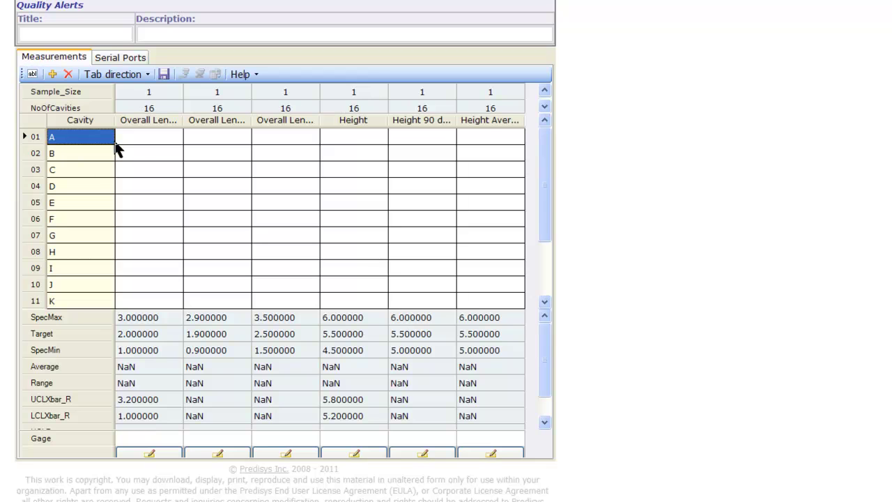
Enter cavity A's length measurements: 2.54 in the first Overall Length column and 3.7 in the third
{"action": "left_click", "coordinate": [125, 136]}
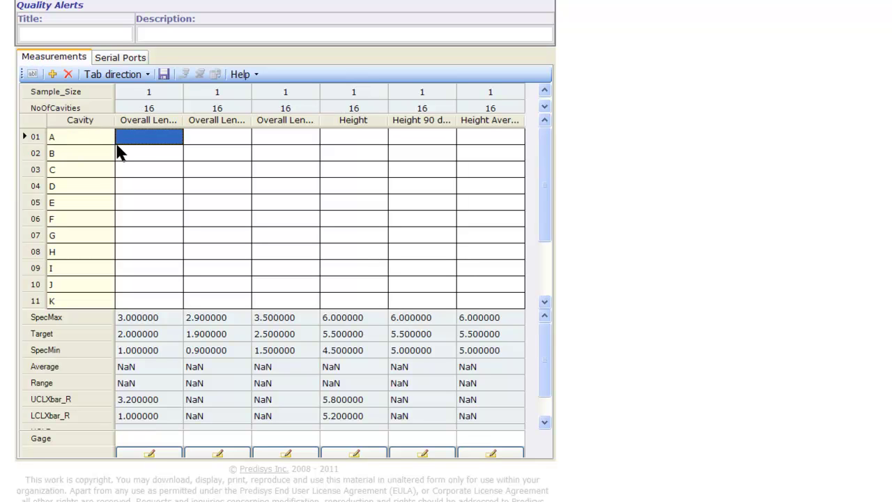
{"action": "type", "text": "2.54"}
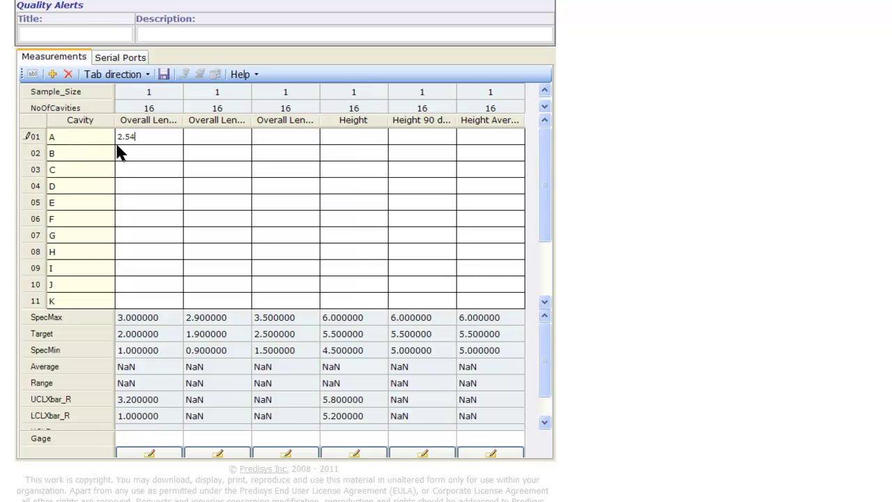
{"action": "key", "text": "Tab"}
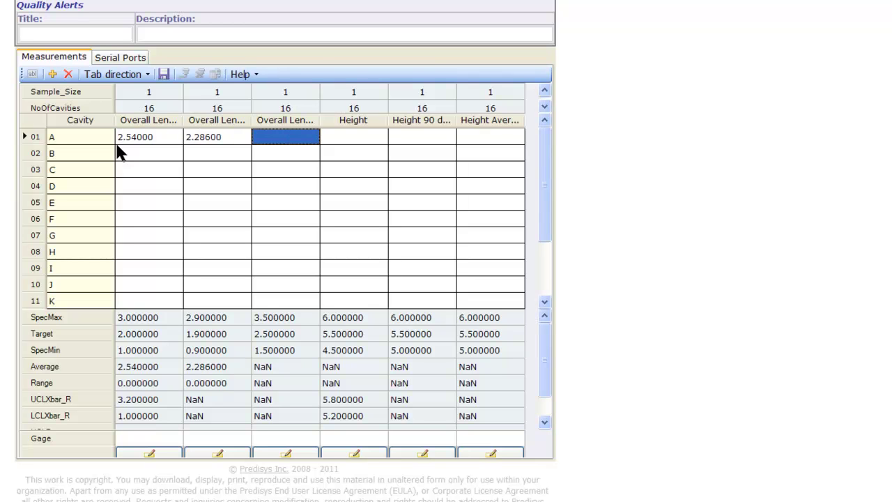
{"action": "type", "text": "2.5"}
{"action": "key", "text": "BackSpace"}
{"action": "key", "text": "BackSpace"}
{"action": "key", "text": "BackSpace"}
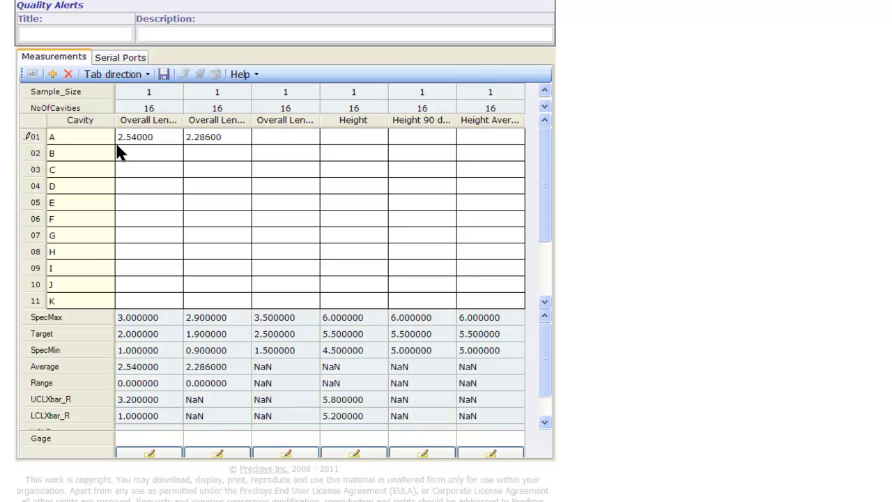
{"action": "type", "text": "3.7"}
{"action": "key", "text": "Tab"}
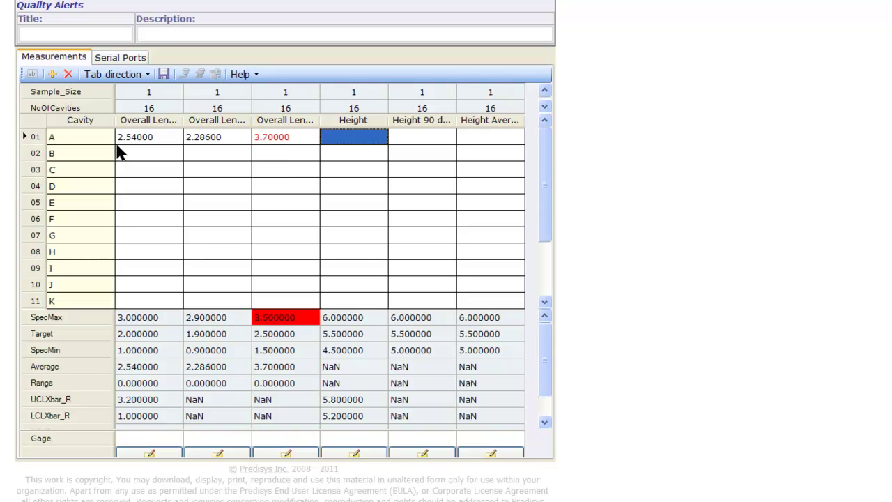
Enter cavity A's height measurements: 5.87 for Height and 6 for the 90-degree height
{"action": "type", "text": "5.87"}
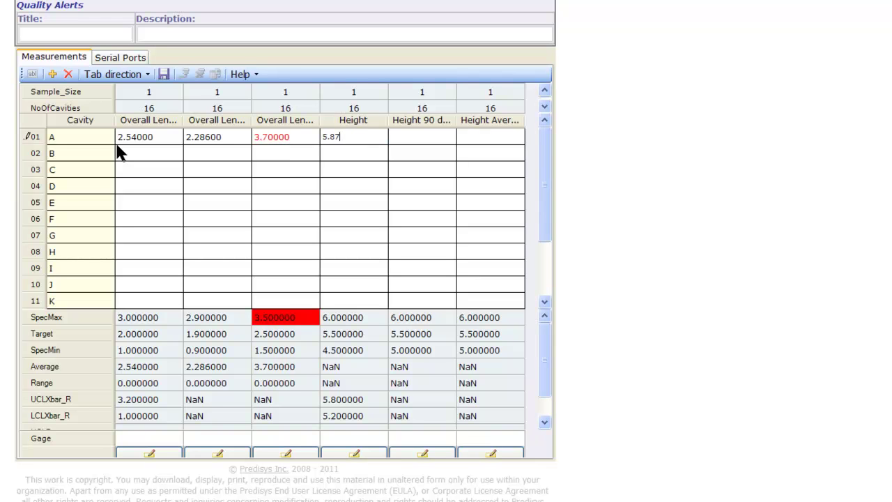
{"action": "key", "text": "Tab"}
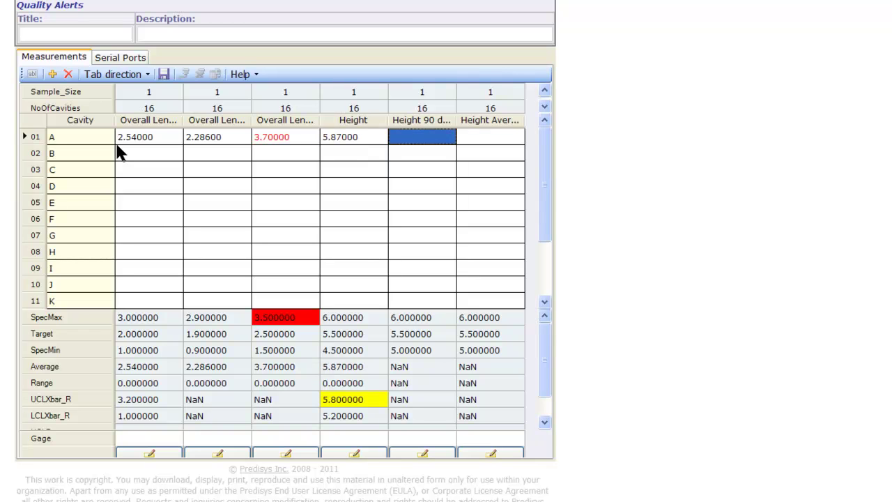
{"action": "type", "text": "6"}
{"action": "key", "text": "Tab"}
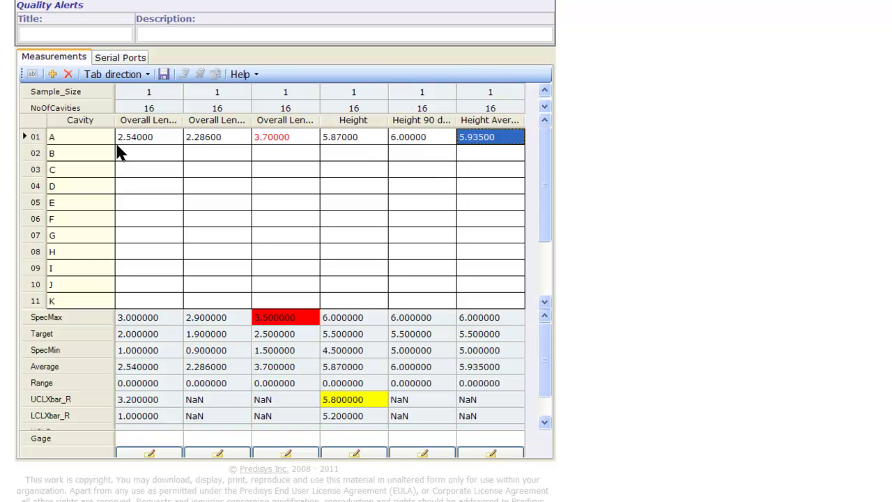
Enter cavity B's length measurements: 1.32 in the first Overall Length column and 2.4 in the third
{"action": "left_click", "coordinate": [120, 153]}
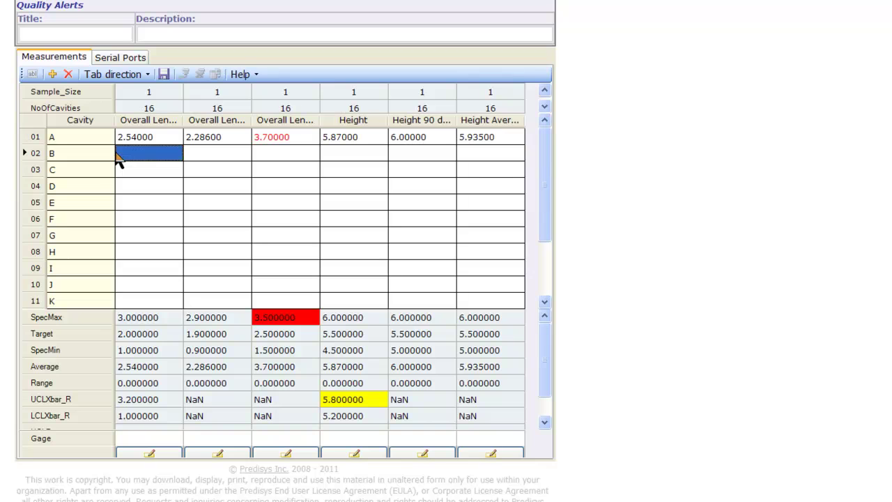
{"action": "type", "text": "1.32"}
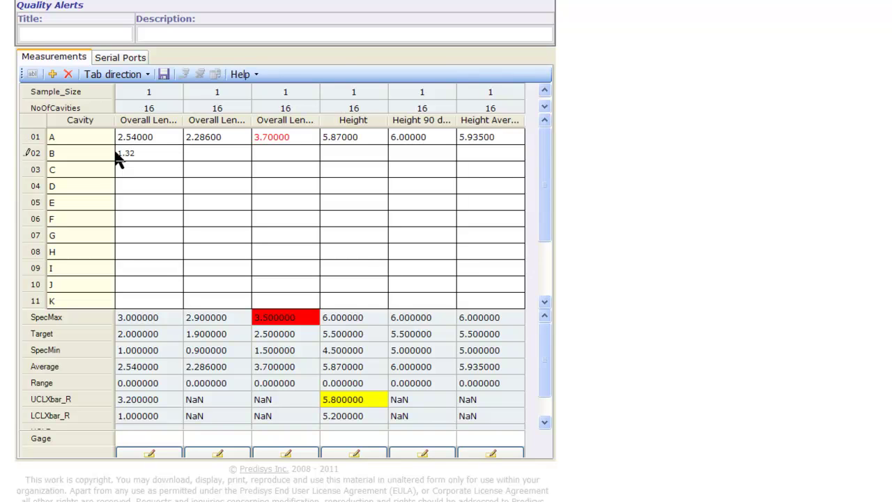
{"action": "key", "text": "Tab"}
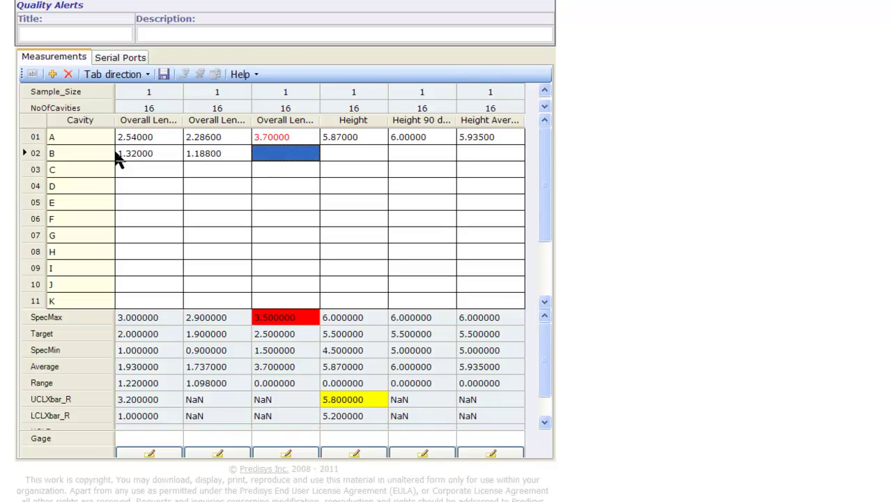
{"action": "type", "text": "2.4"}
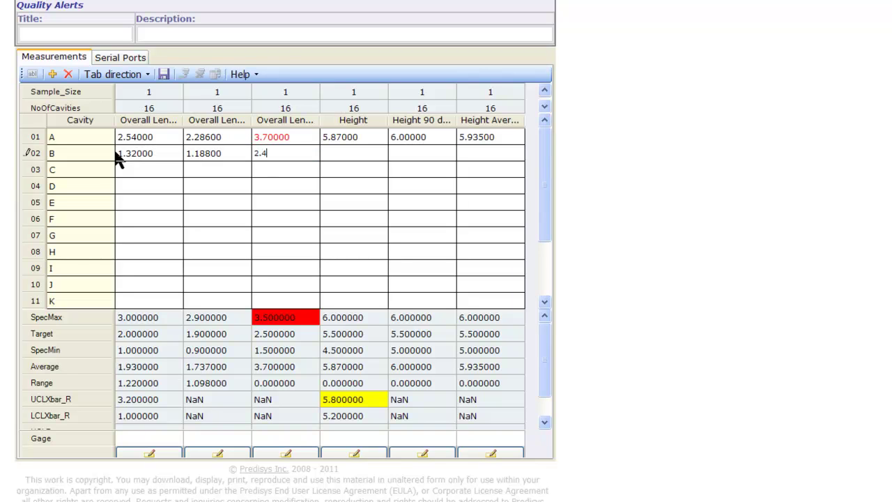
{"action": "key", "text": "Tab"}
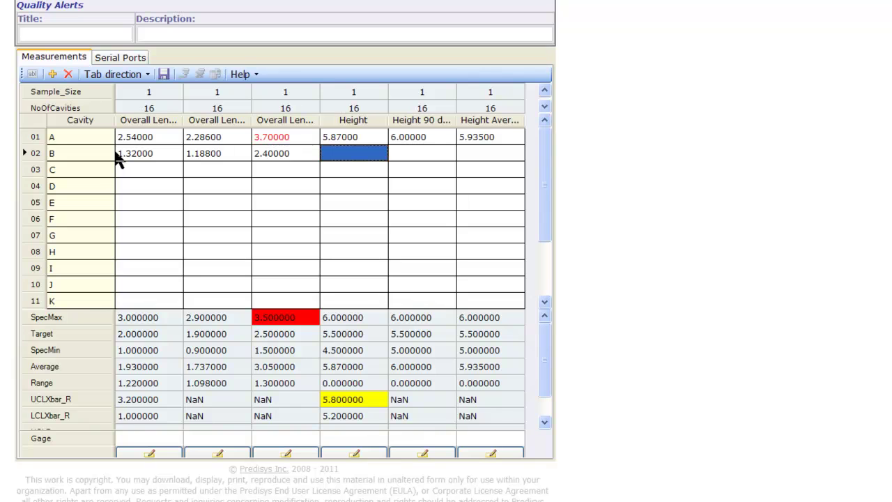
Enter cavity B's height measurements: 6 for Height and 4 for the 90-degree height
{"action": "type", "text": "6"}
{"action": "key", "text": "Tab"}
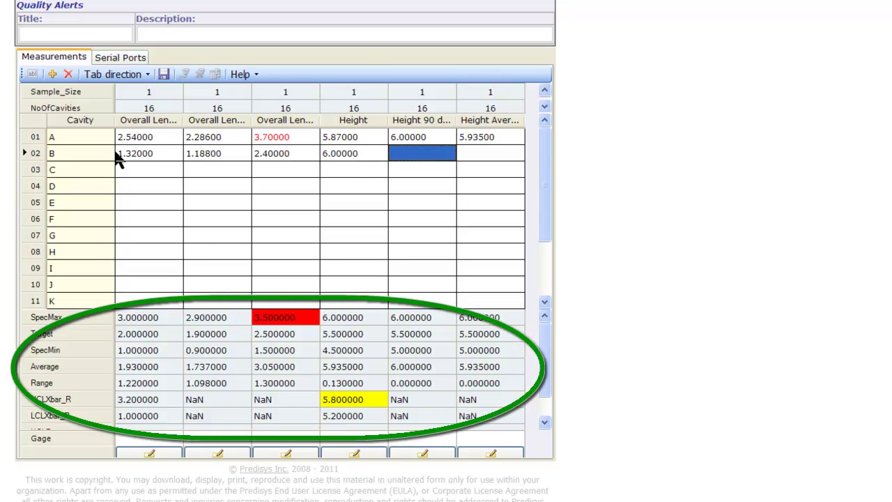
{"action": "type", "text": "4"}
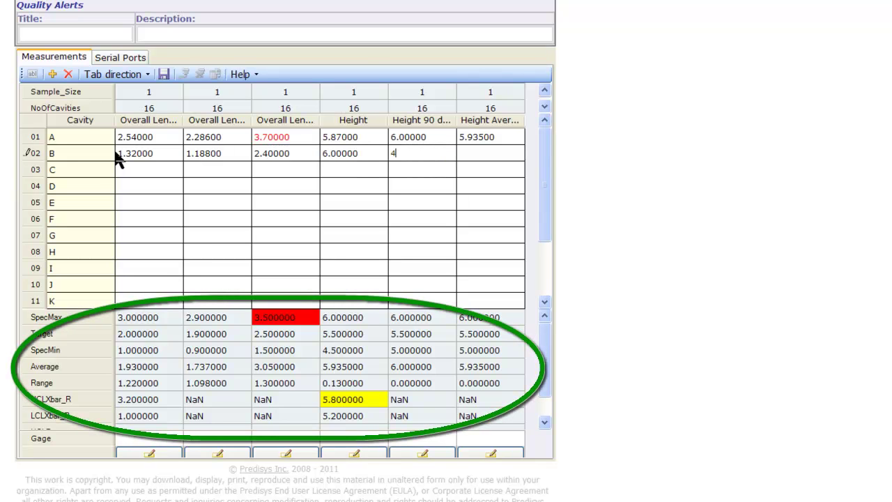
{"action": "key", "text": "Tab"}
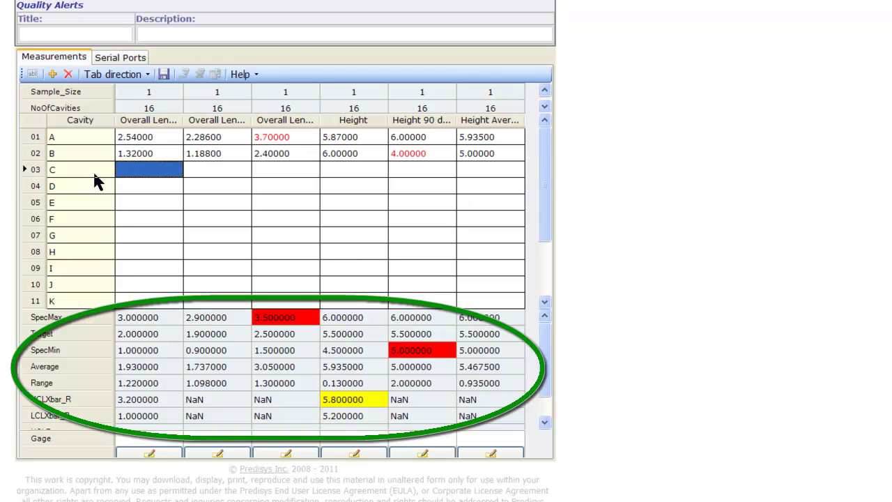
Enter cavity C's measurements: 3 for the first Overall Length, 3.5 for the third, 5.34 for Height and 5 for the 90-degree height
{"action": "left_click", "coordinate": [120, 175]}
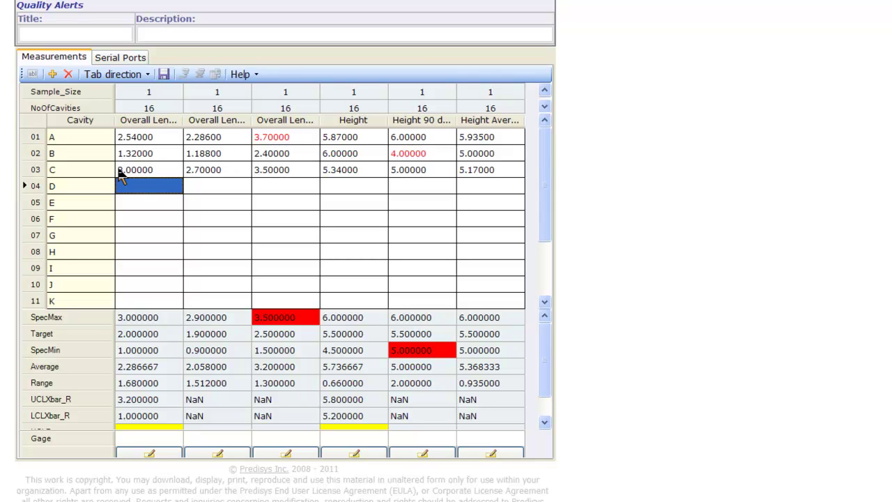
{"action": "left_click_drag", "start_coordinate": [551, 331], "coordinate": [552, 350]}
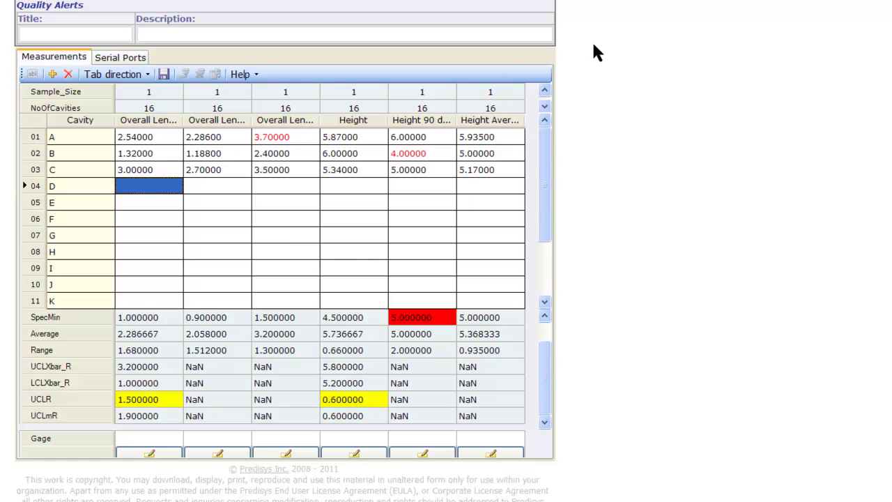
Submit the inspection record and sign it with the meaning Reject, entering the account password
{"action": "scroll", "coordinate": [594, 43], "scroll_direction": "up", "scroll_amount": 5}
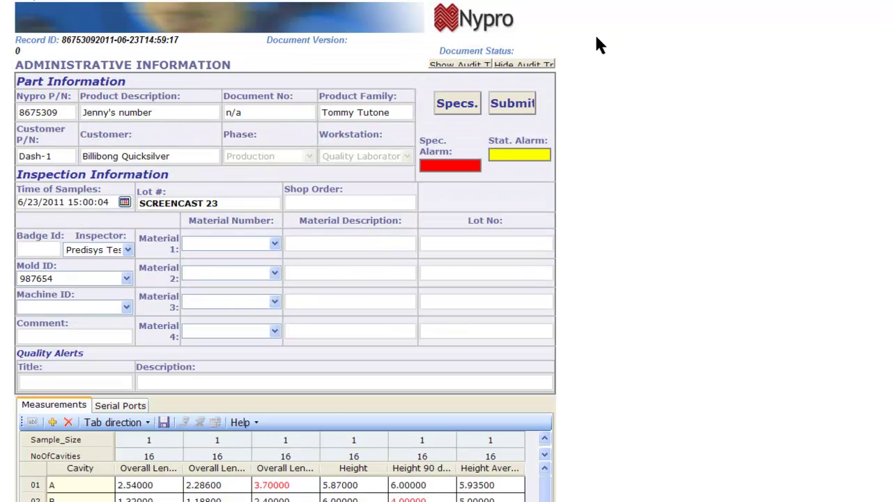
{"action": "left_click", "coordinate": [512, 108]}
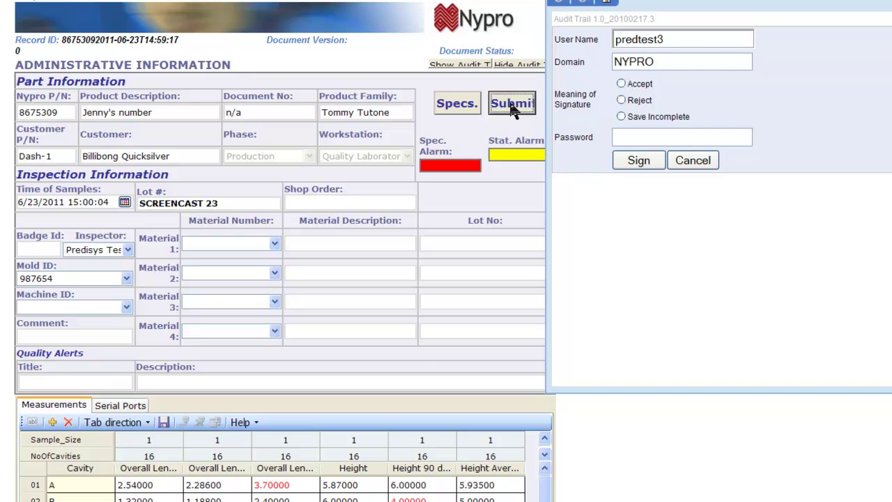
{"action": "left_click", "coordinate": [702, 37]}
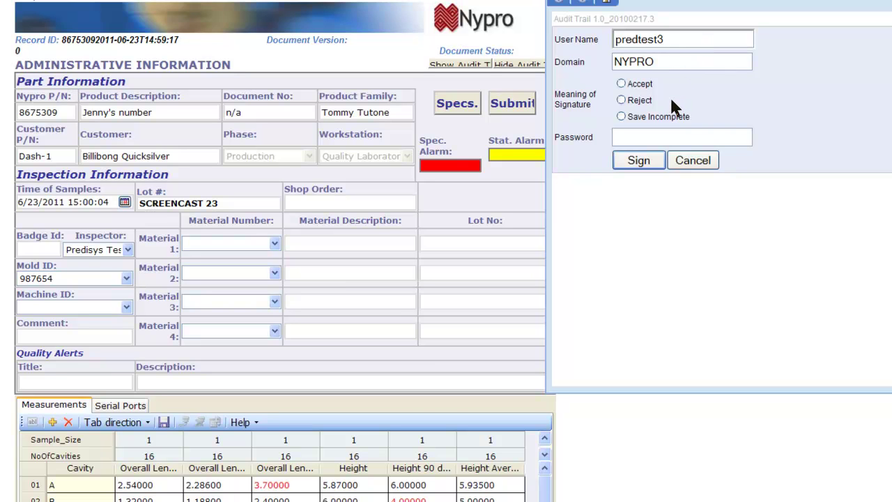
{"action": "left_click", "coordinate": [621, 99]}
{"action": "left_click", "coordinate": [645, 137]}
{"action": "type", "text": "••••••••••"}
{"action": "left_click", "coordinate": [639, 165]}
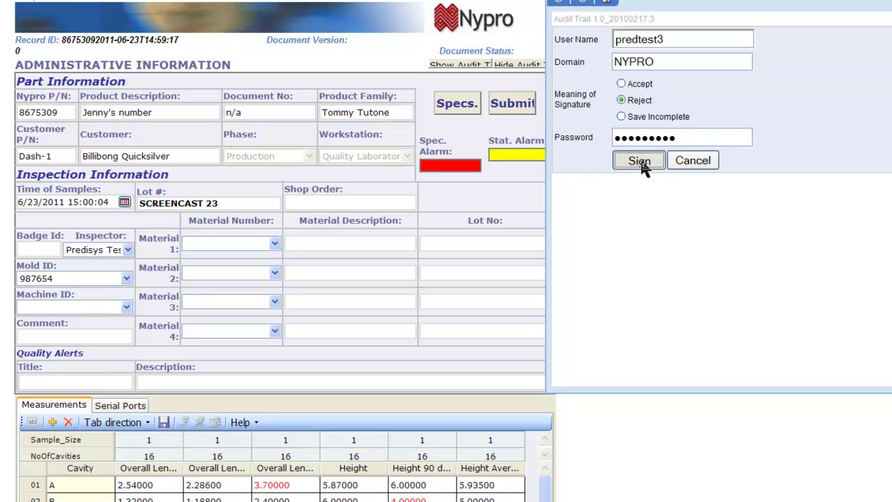